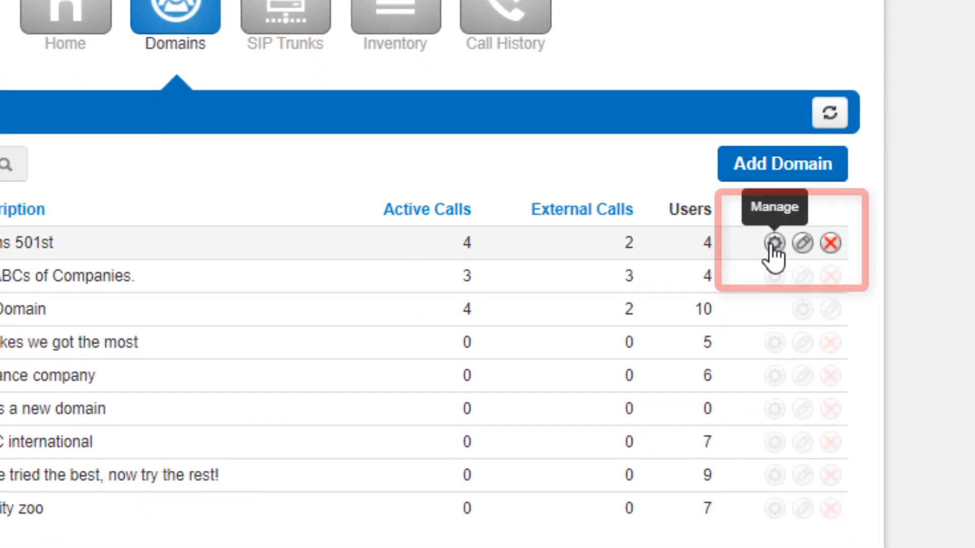
# Step: Review domain 501st's Defaults, Limitations and Recording settings, close them unchanged, and begin adding a new domain
pyautogui.click(897, 395)
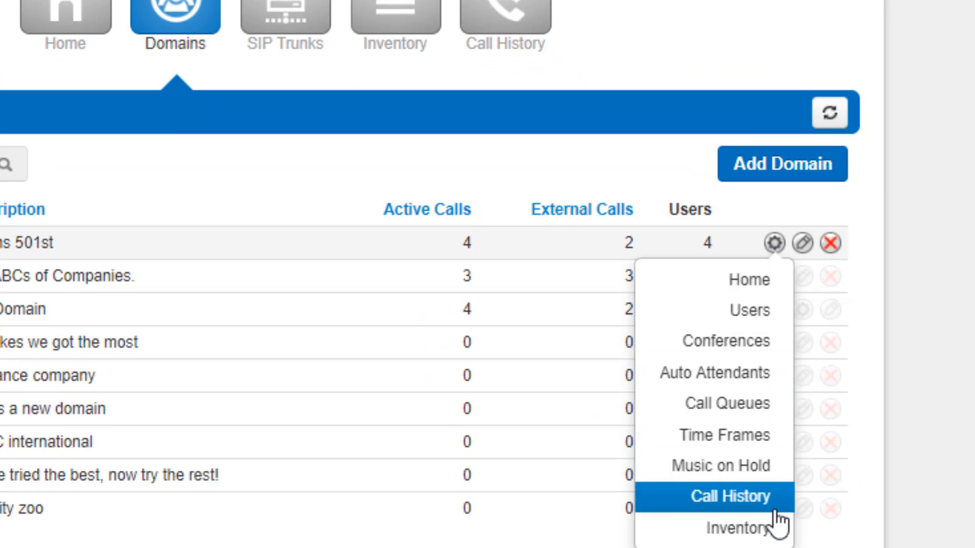
pyautogui.click(801, 244)
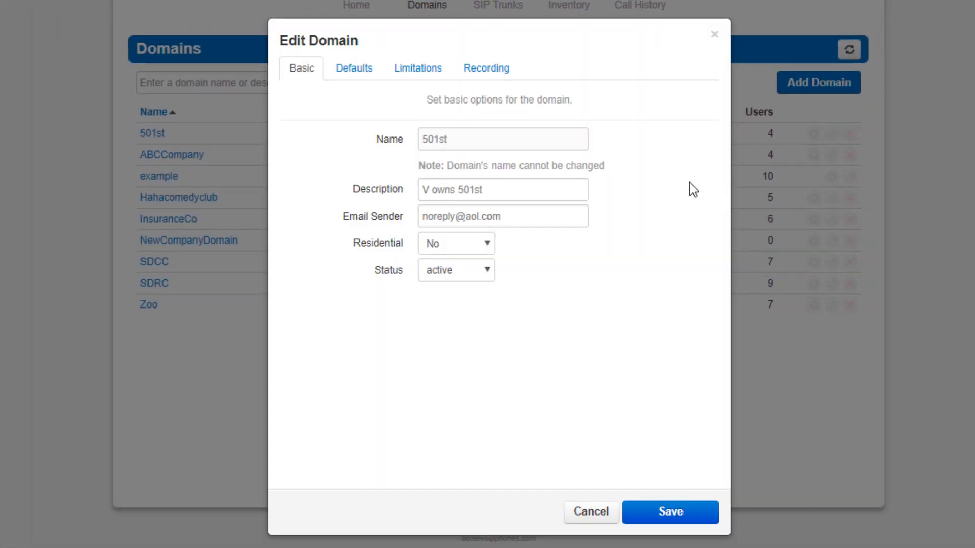
pyautogui.click(356, 73)
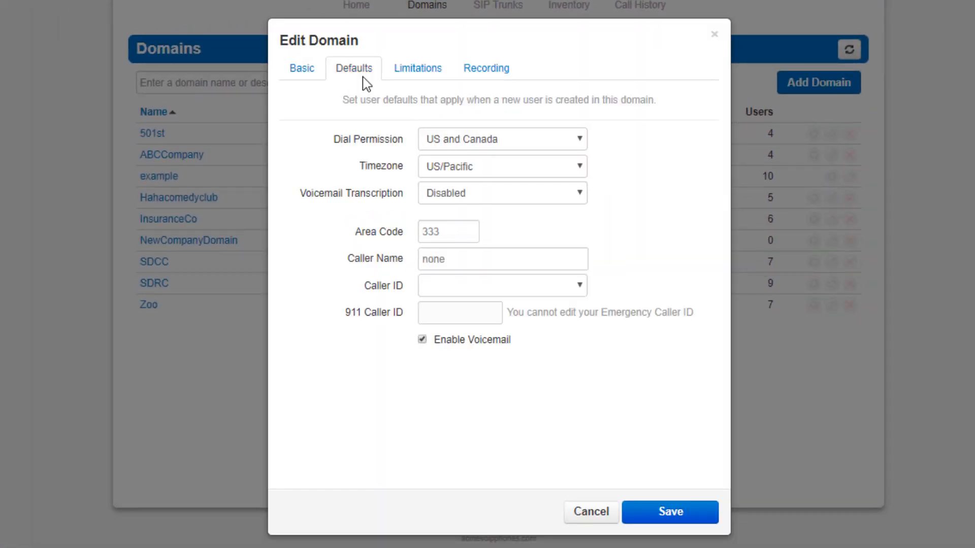
pyautogui.click(429, 81)
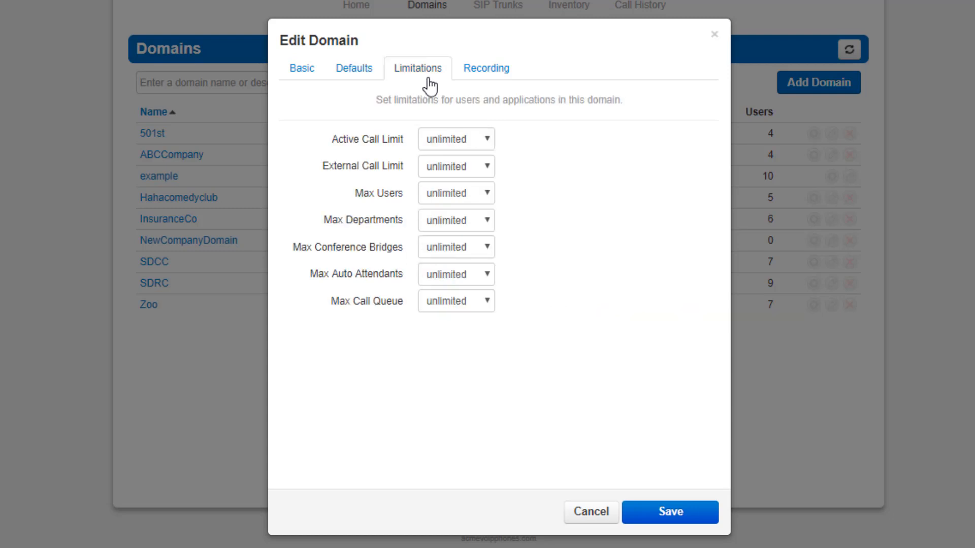
pyautogui.click(482, 82)
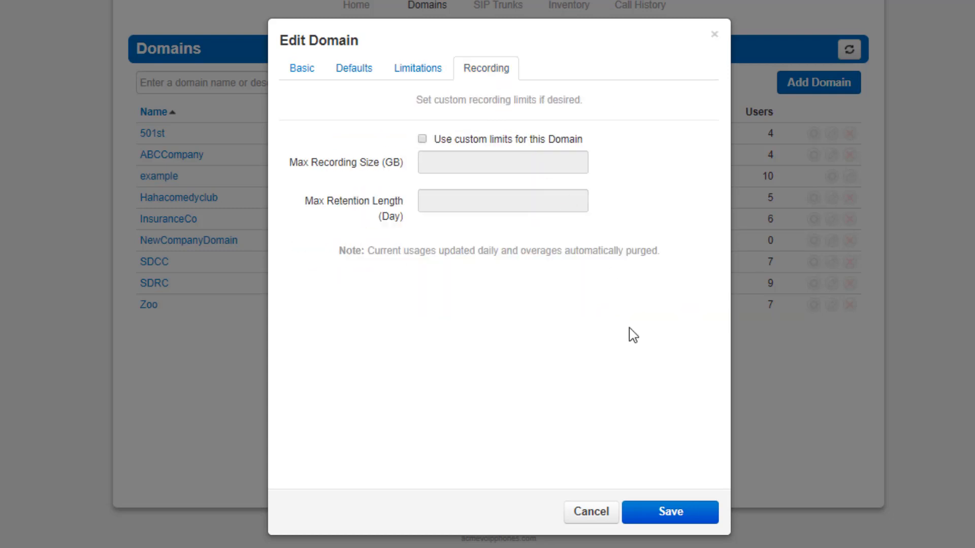
pyautogui.click(585, 513)
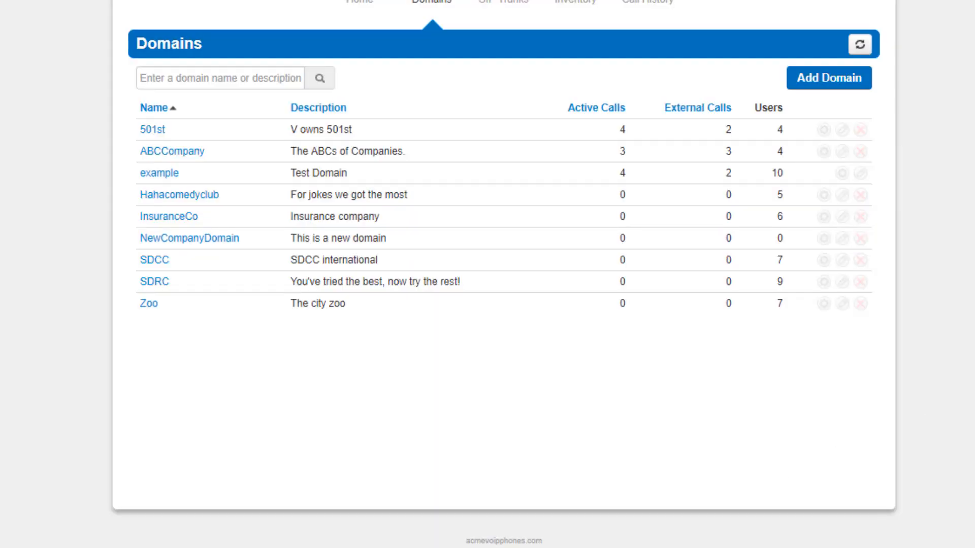
pyautogui.click(807, 83)
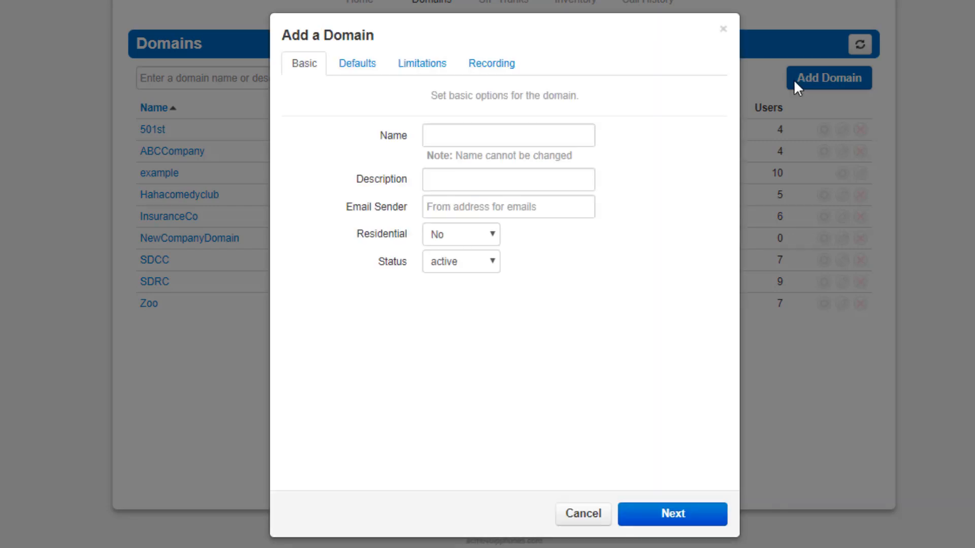
# Step: Enter name Companyname, description 'This is for new company' and a no-reply sender e-mail address
pyautogui.click(542, 134)
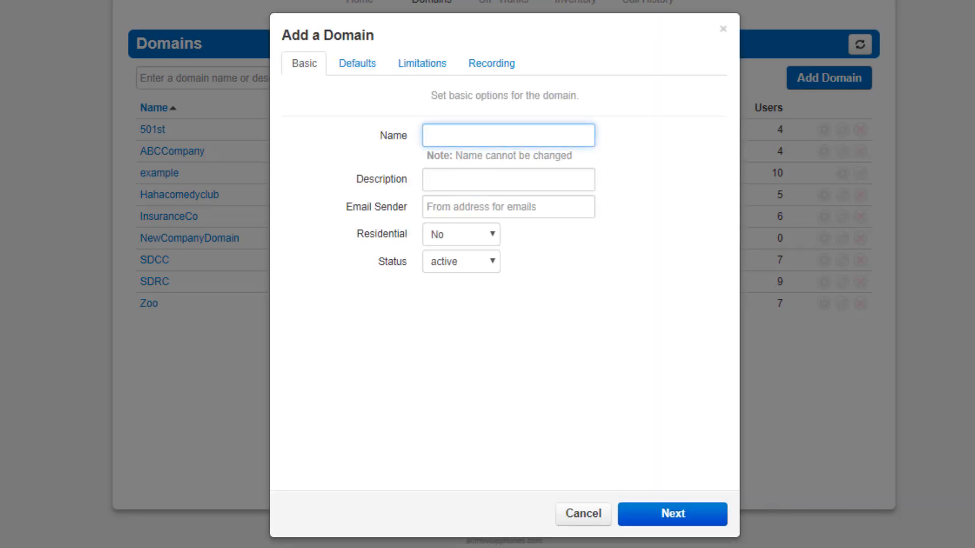
pyautogui.write('Comp')
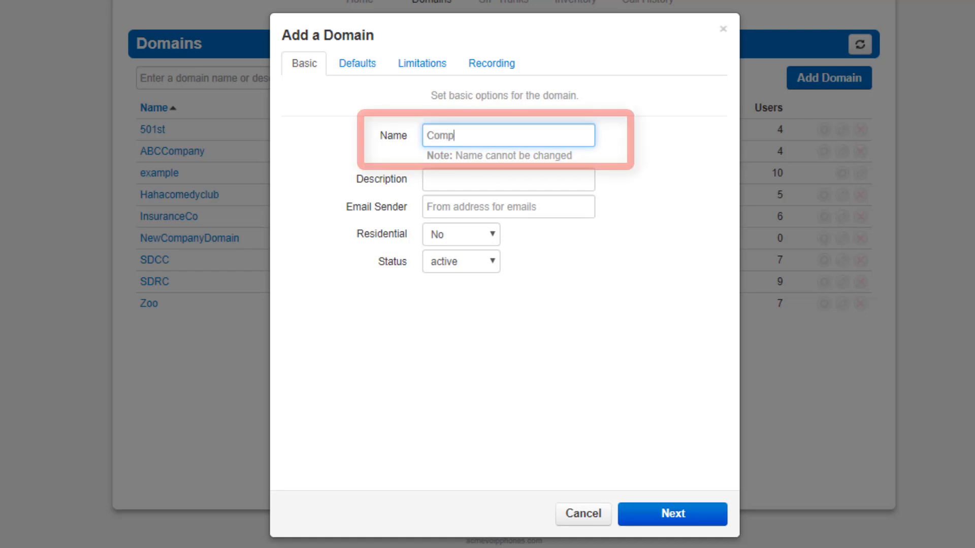
pyautogui.write('anyname')
pyautogui.click(428, 180)
pyautogui.write('Thi')
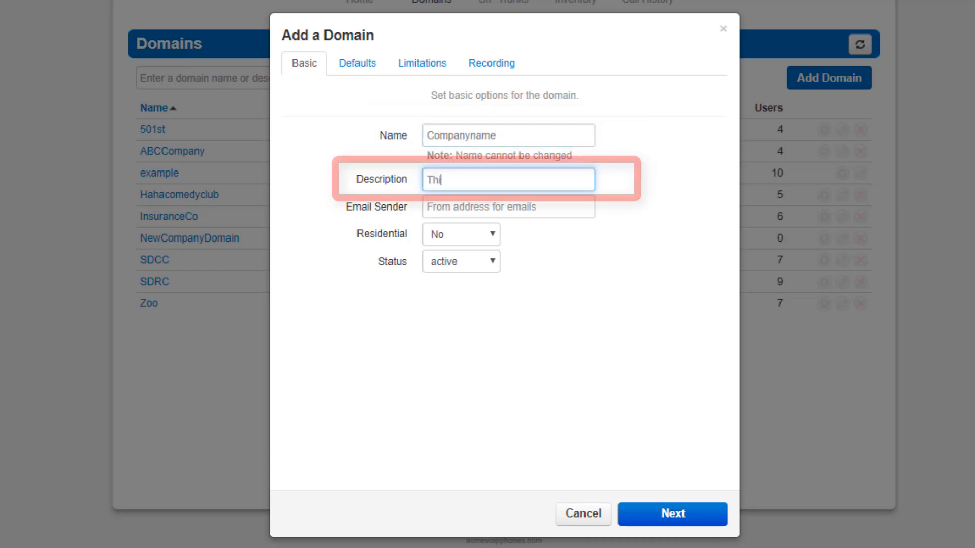
pyautogui.write('s is for new compa')
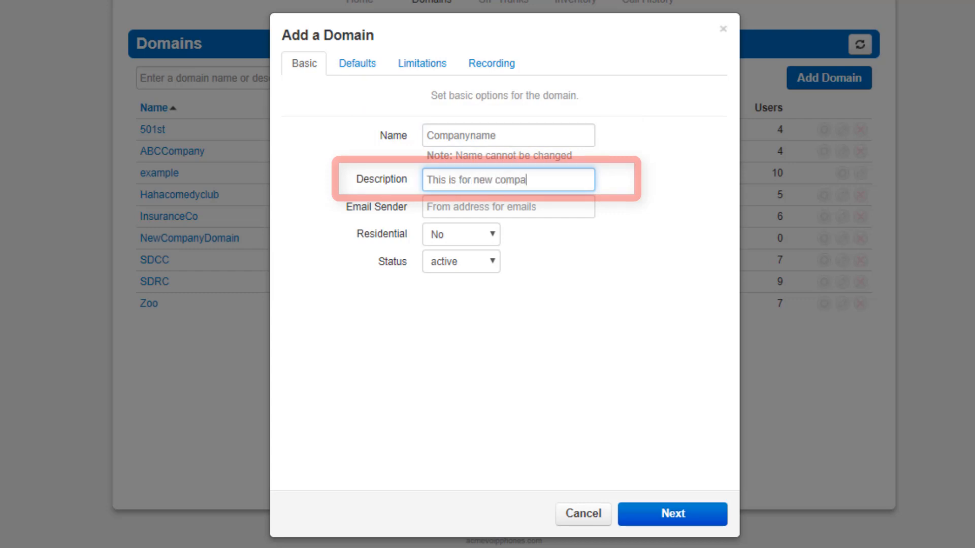
pyautogui.write('ny')
pyautogui.press('Tab')
pyautogui.write('noreply@')
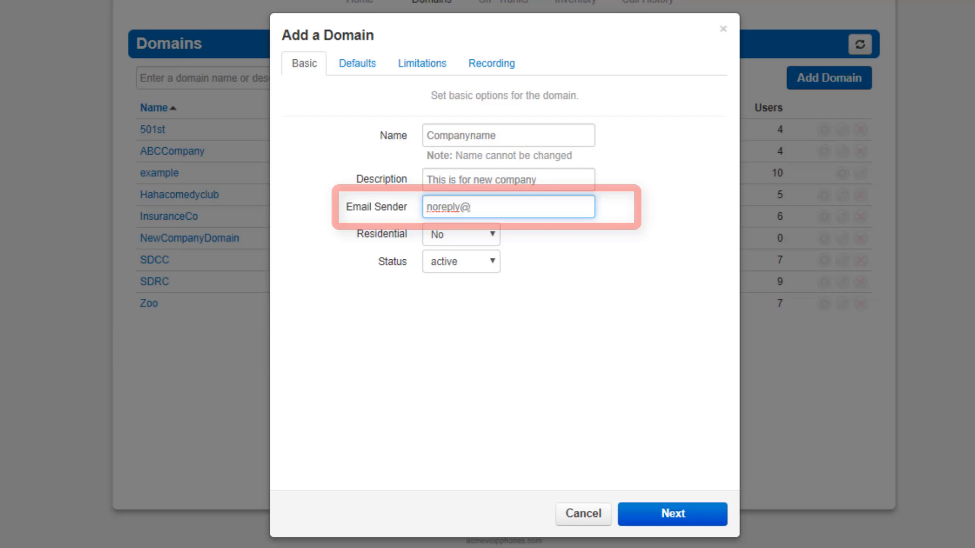
pyautogui.write('fqdn.com')
pyautogui.press('Tab')
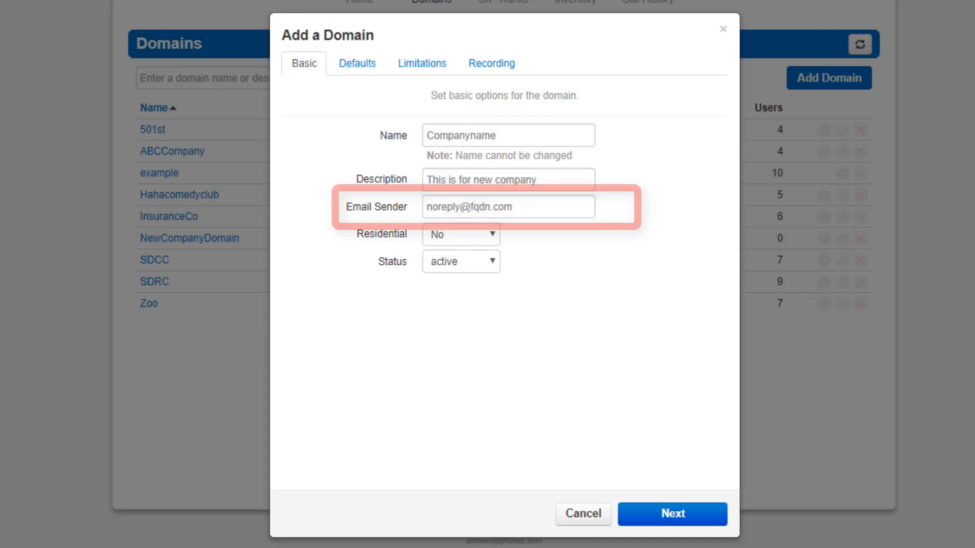
pyautogui.click(488, 234)
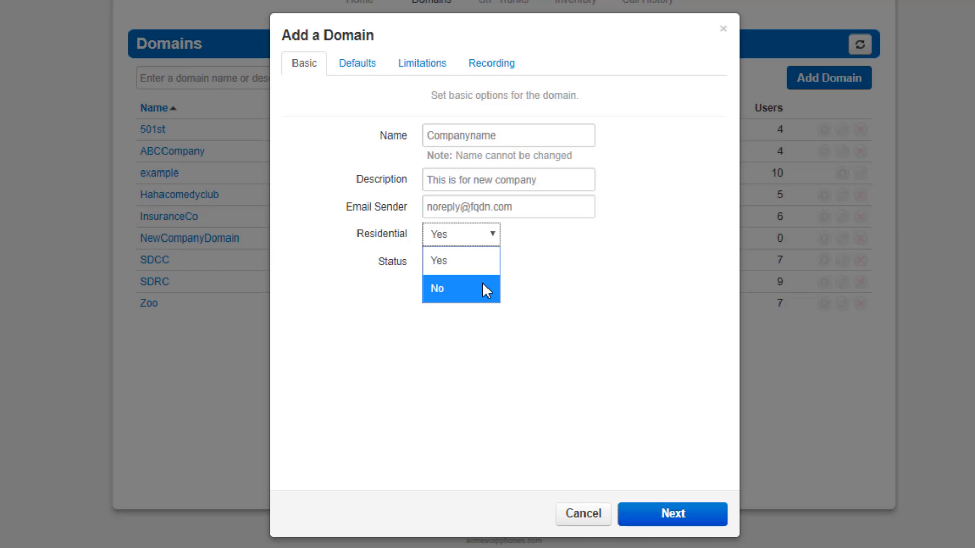
# Step: Set Residential to No, keep the status active, and continue to the Defaults page
pyautogui.click(486, 291)
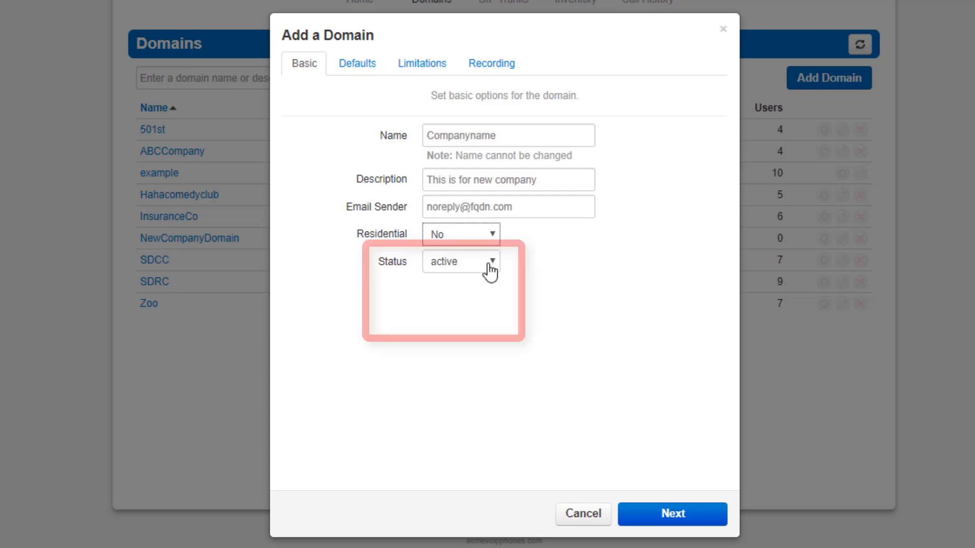
pyautogui.click(491, 262)
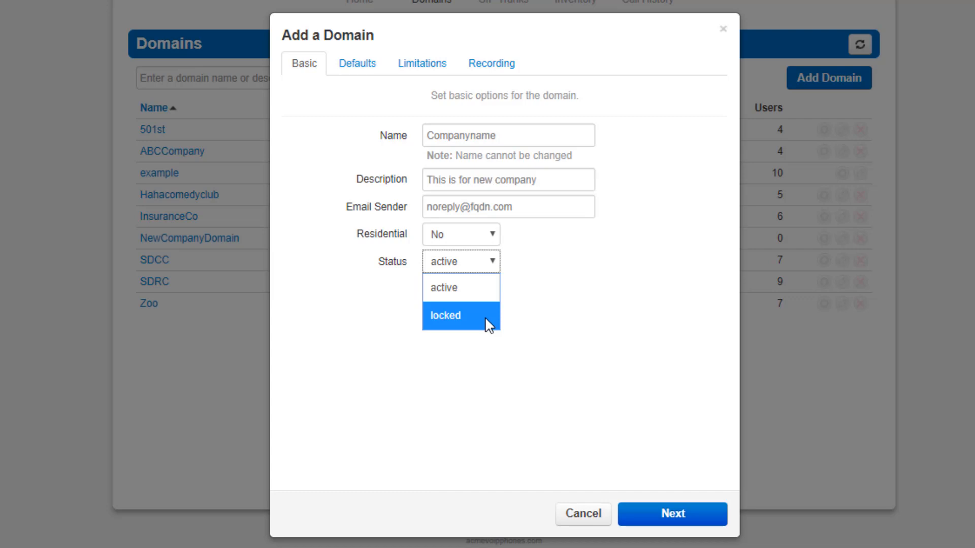
pyautogui.click(479, 292)
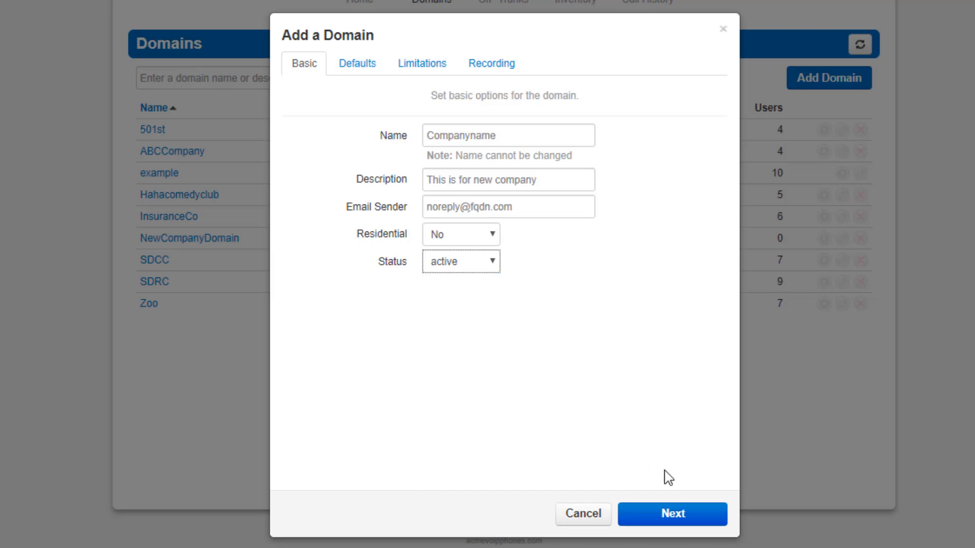
pyautogui.click(703, 515)
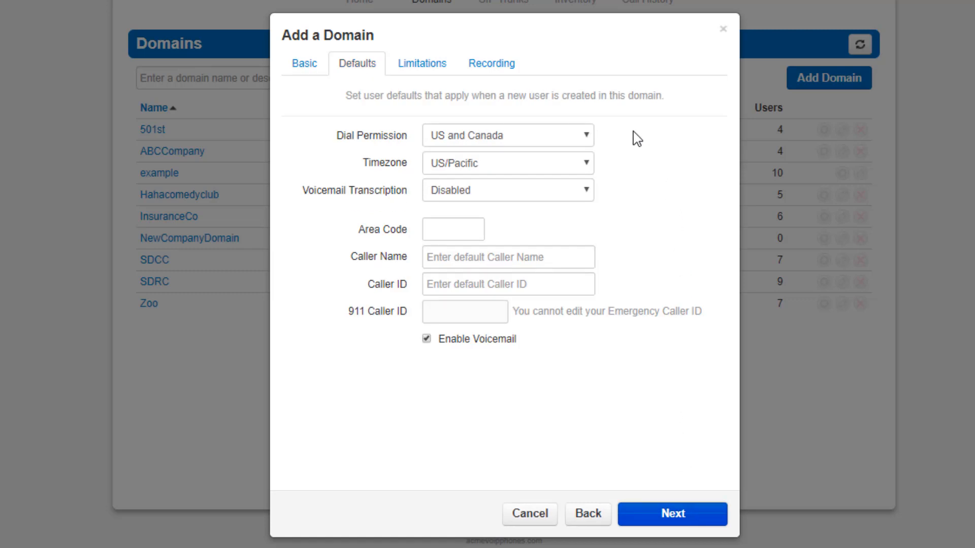
# Step: Show the Dial Permission options, with US and Canada still selected
pyautogui.click(587, 137)
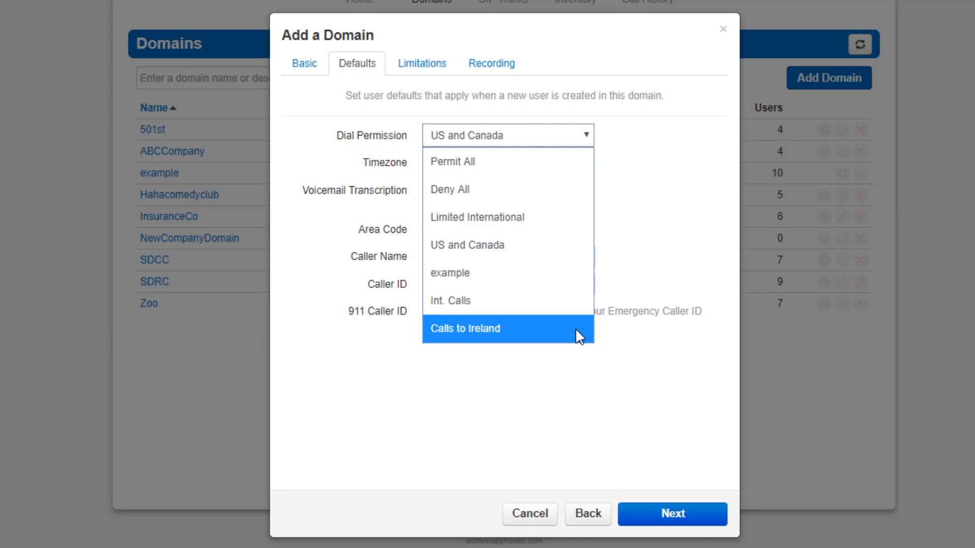
# Step: Keep dial permission US and Canada, timezone US/Pacific and voicemail transcription Disabled
pyautogui.click(543, 245)
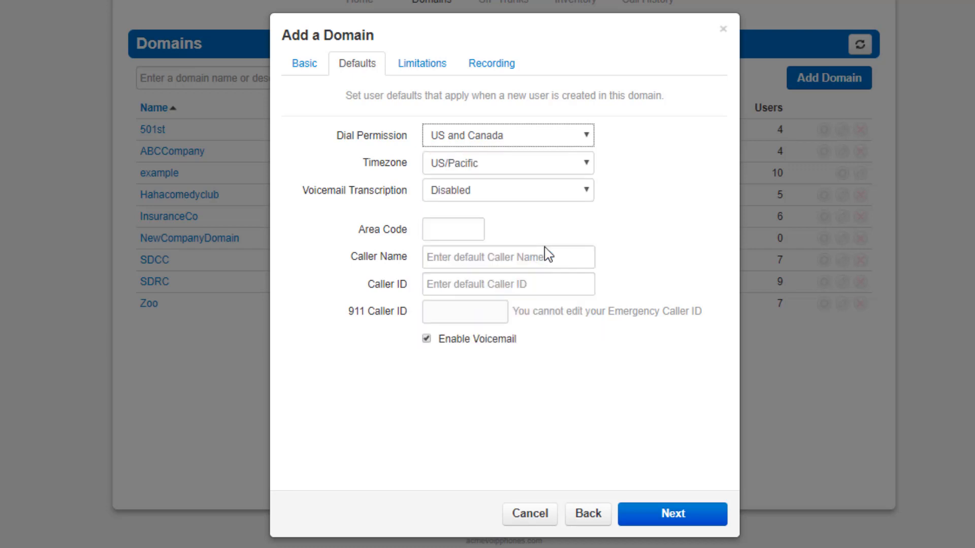
pyautogui.click(542, 162)
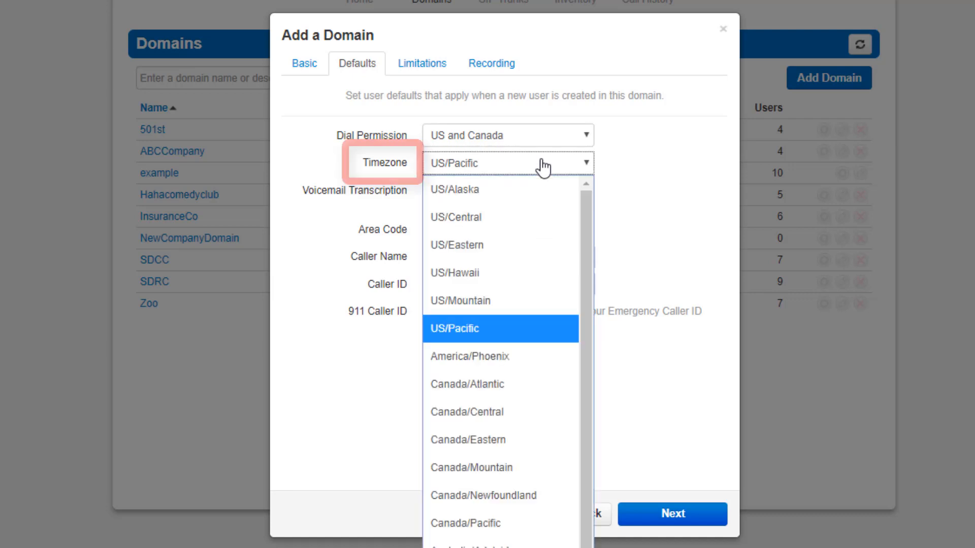
pyautogui.click(542, 166)
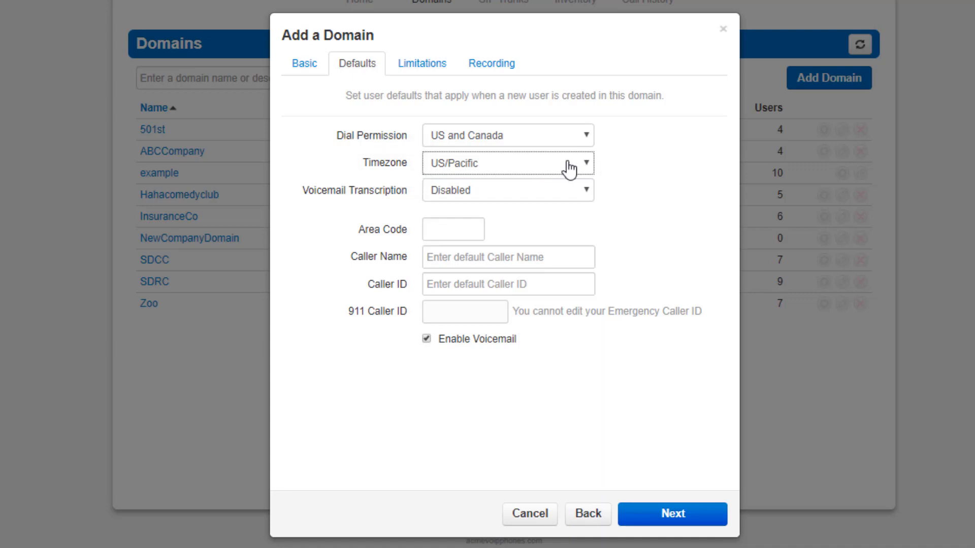
pyautogui.click(574, 193)
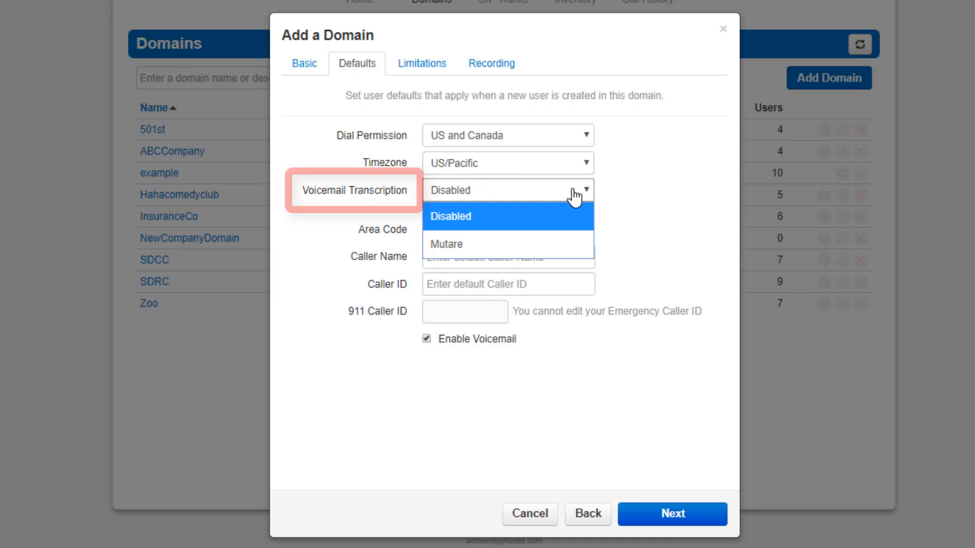
pyautogui.click(574, 195)
# Step: Set area code 212, caller name 'Company CID name' and a caller ID number, keeping voicemail enabled
pyautogui.click(444, 225)
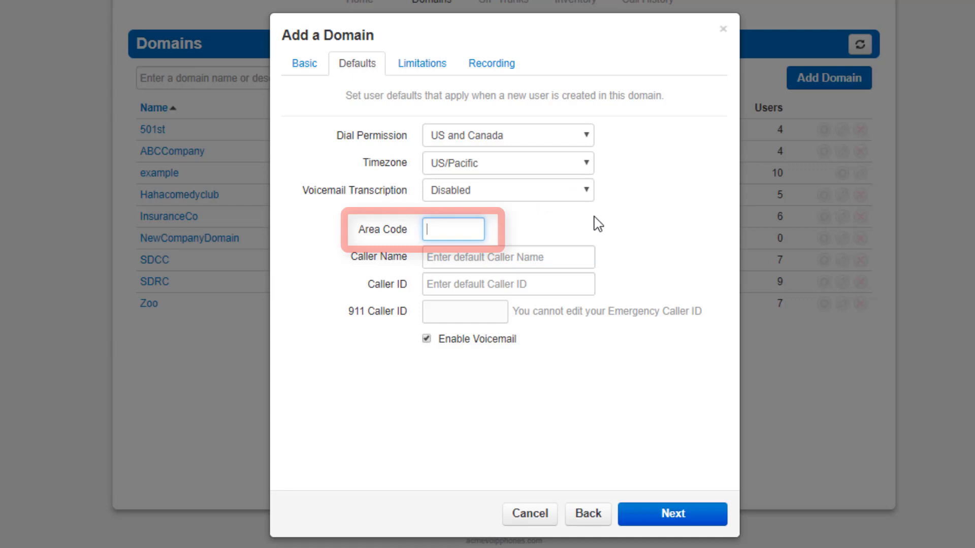
pyautogui.write('212')
pyautogui.click(517, 257)
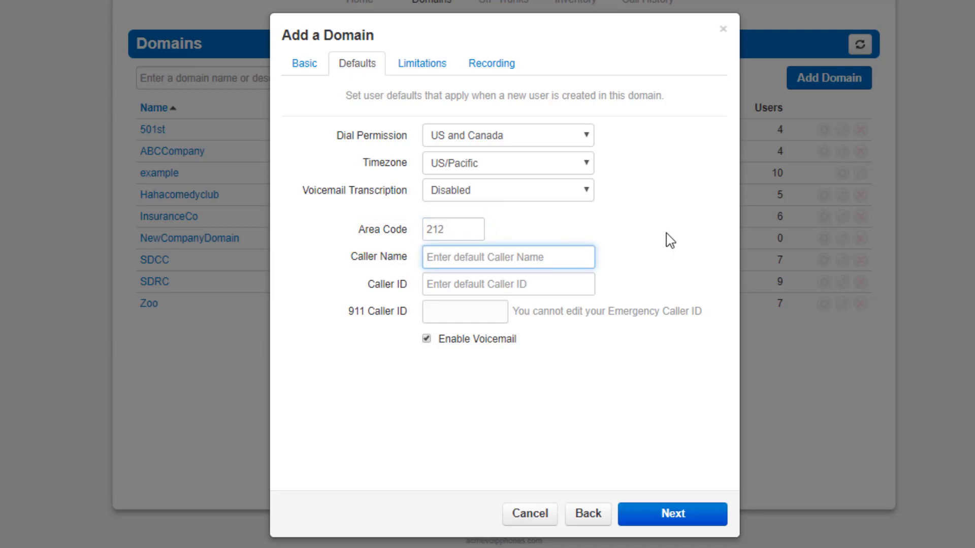
pyautogui.write('Compa')
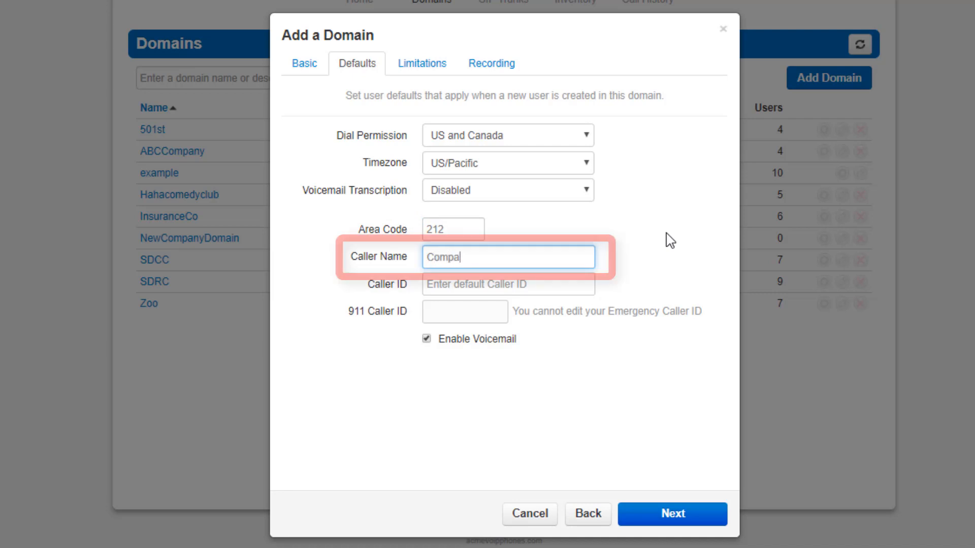
pyautogui.write('ny CID name')
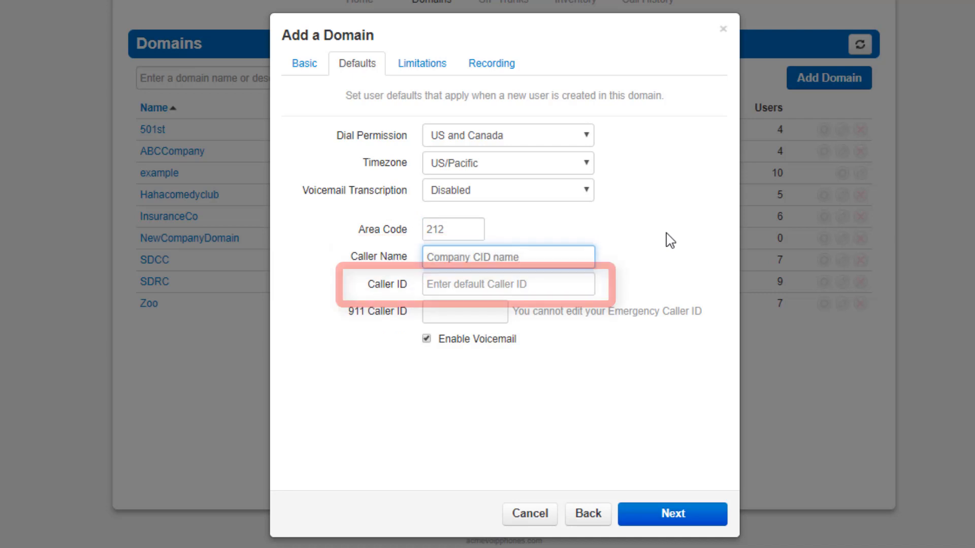
pyautogui.press('Tab')
pyautogui.write('2')
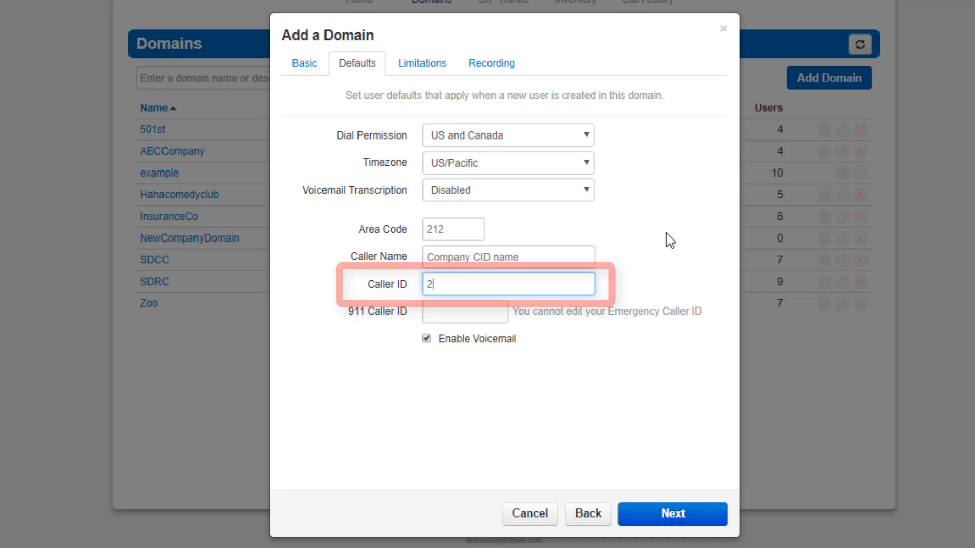
pyautogui.write('125551138')
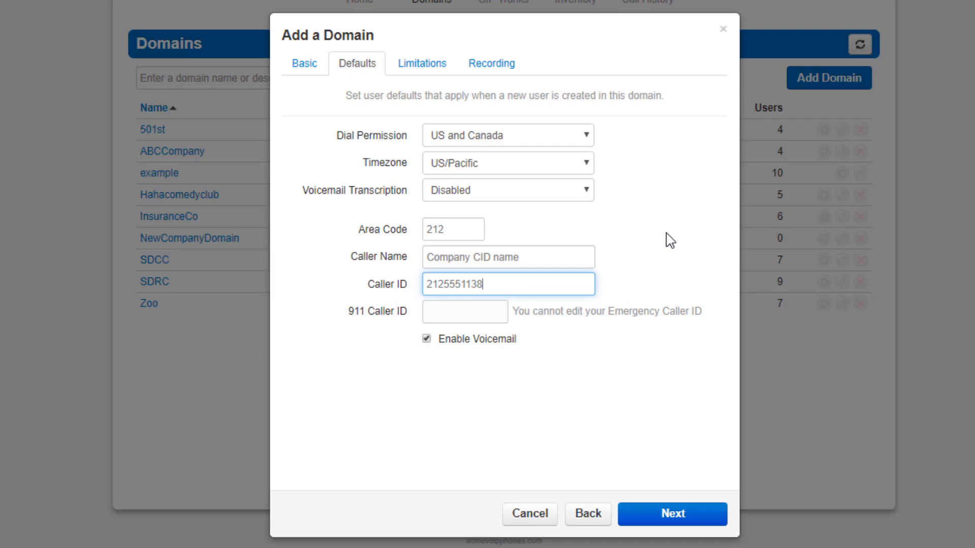
pyautogui.press('Tab')
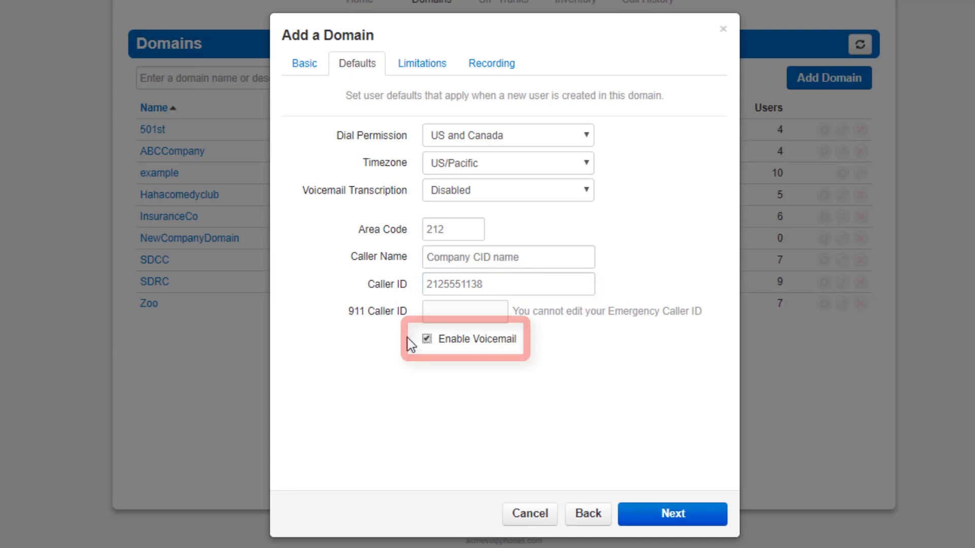
pyautogui.click(429, 341)
pyautogui.click(427, 339)
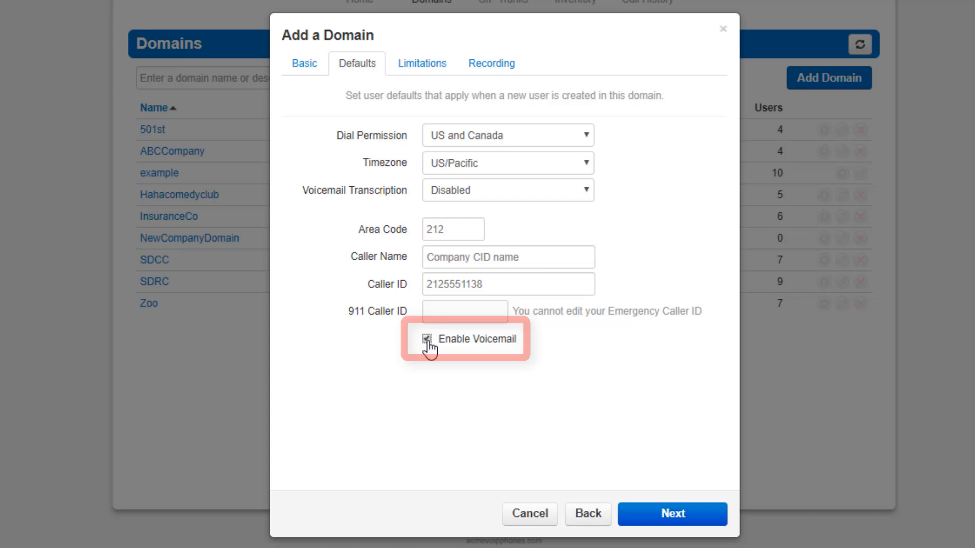
pyautogui.click(676, 513)
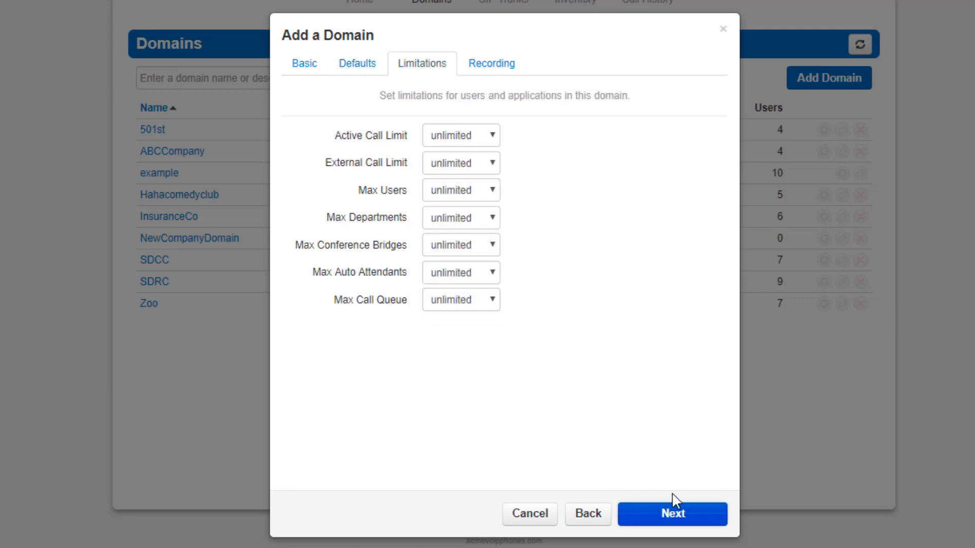
# Step: Limit the domain to 10 active calls, 8 external calls and 15 users
pyautogui.click(485, 142)
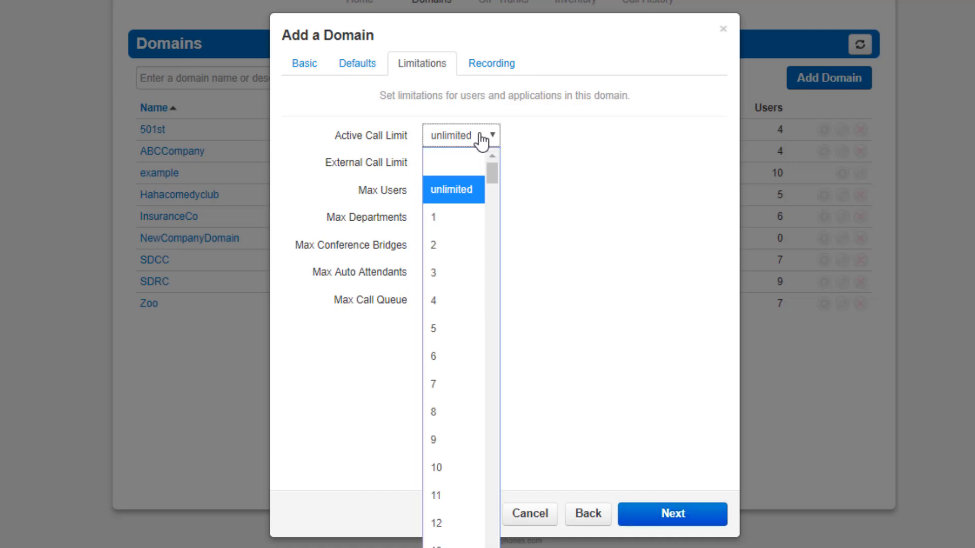
pyautogui.click(460, 467)
pyautogui.click(466, 164)
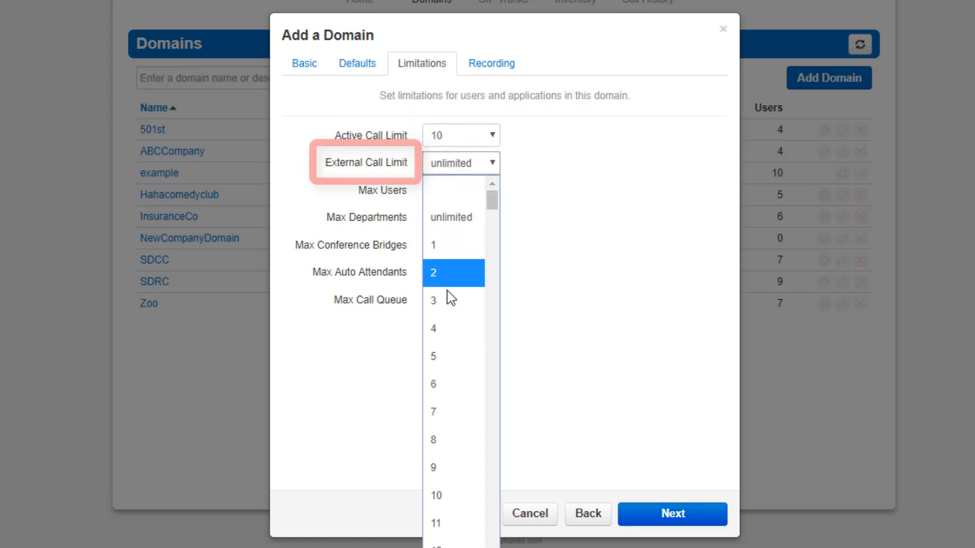
pyautogui.click(450, 438)
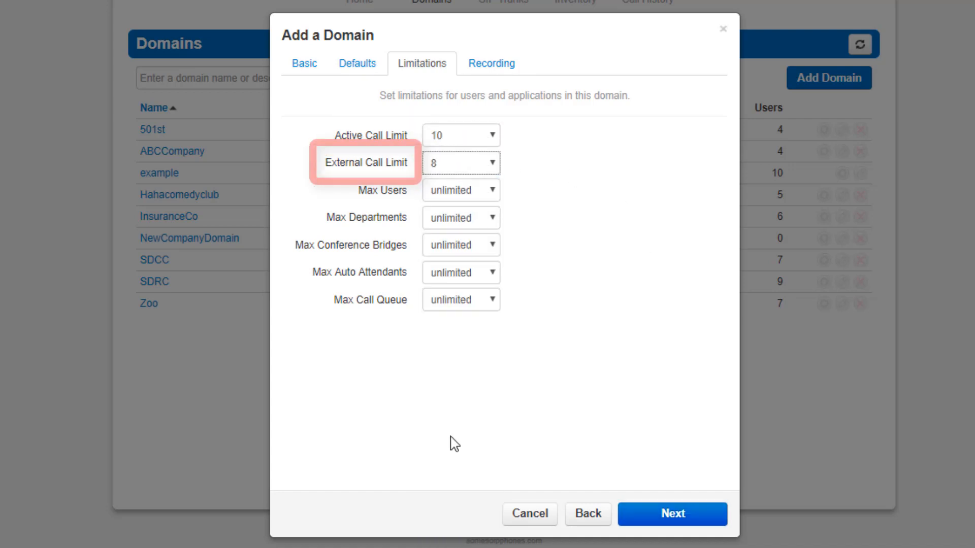
pyautogui.click(439, 189)
pyautogui.click(440, 547)
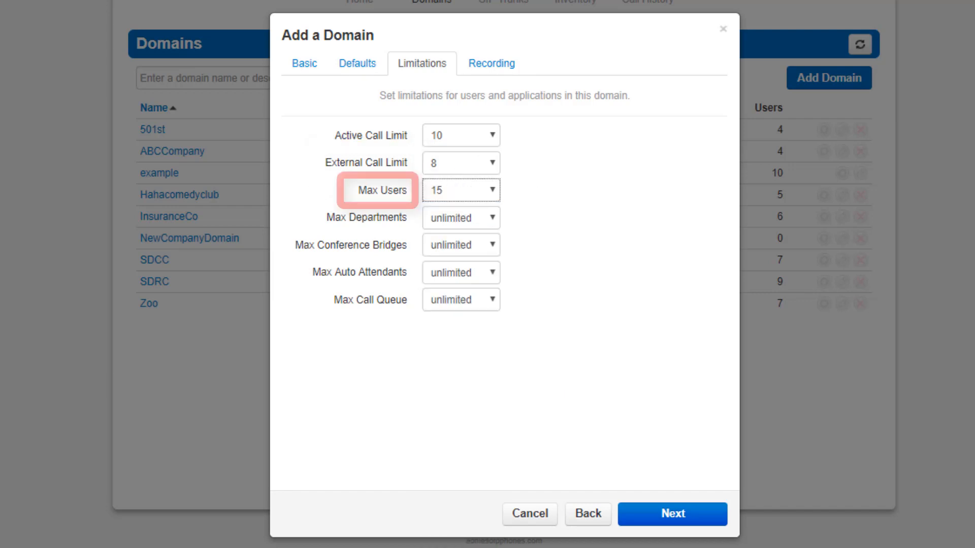
# Step: Limit departments to 5, conference bridges to 5, auto attendants to 2 and call queues to 4
pyautogui.click(483, 224)
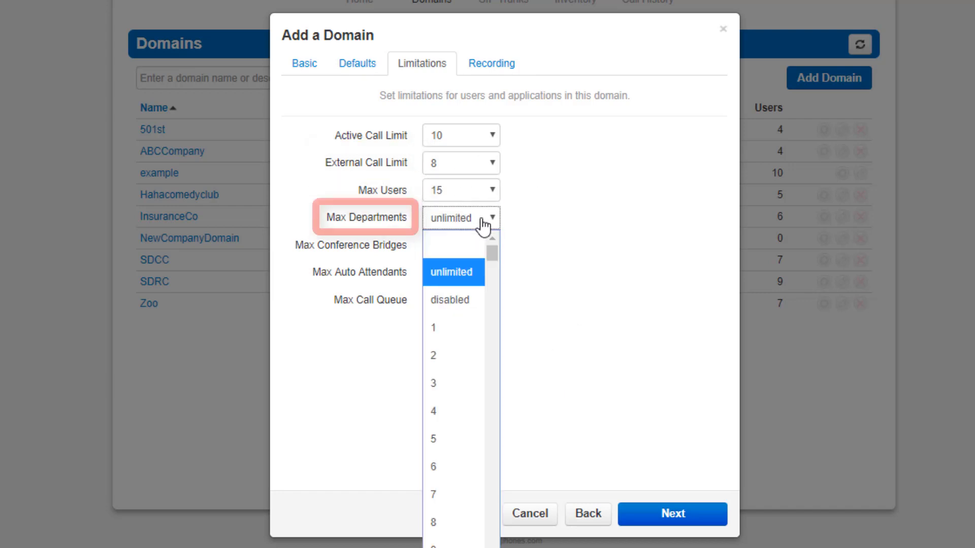
pyautogui.click(482, 445)
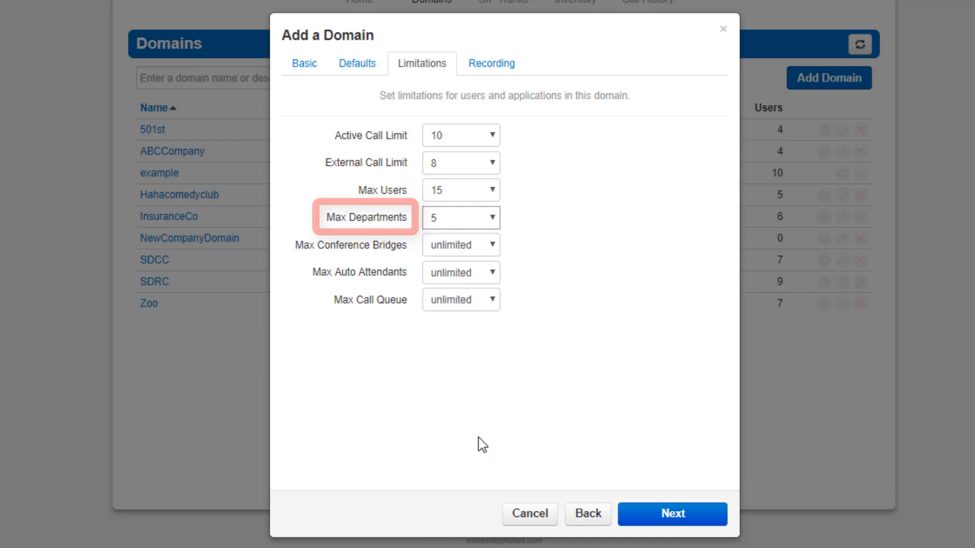
pyautogui.click(484, 247)
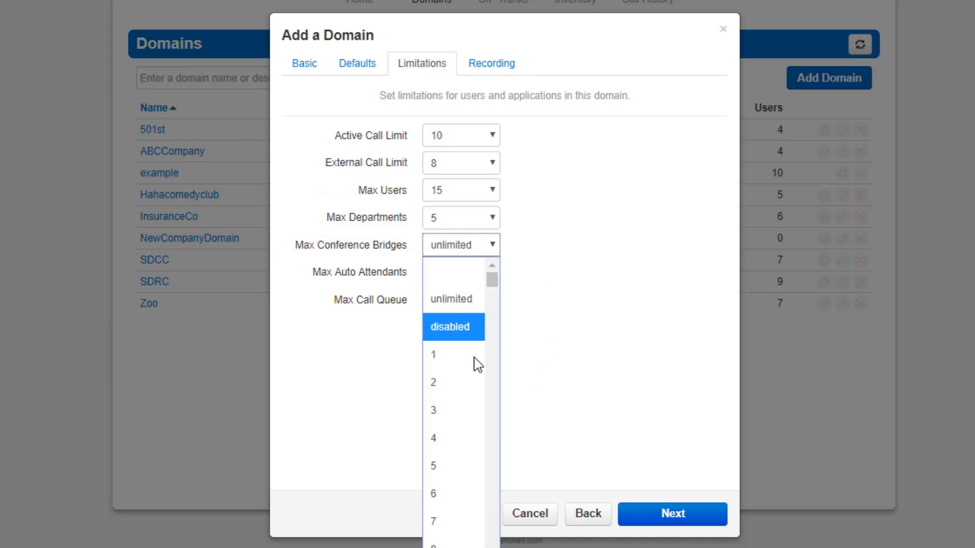
pyautogui.click(444, 466)
pyautogui.click(479, 277)
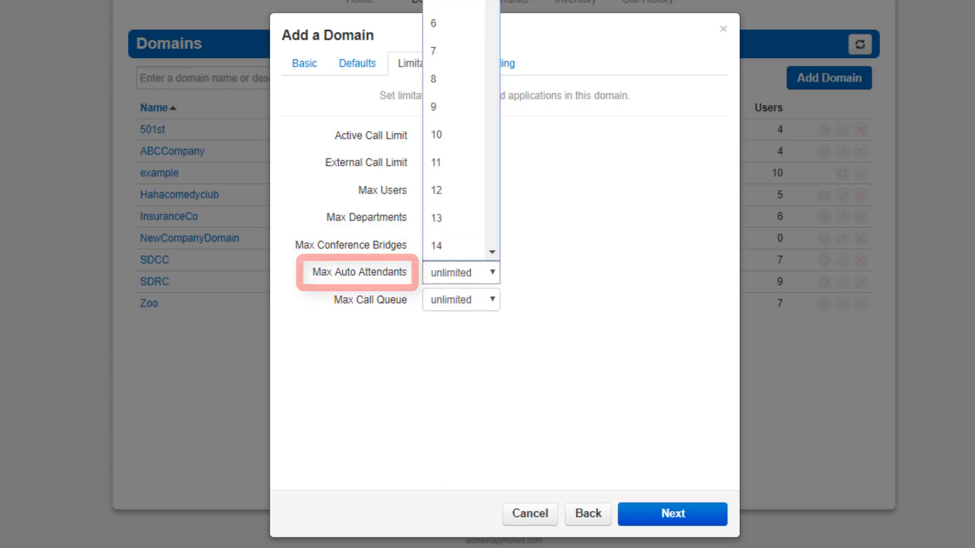
pyautogui.click(449, 0)
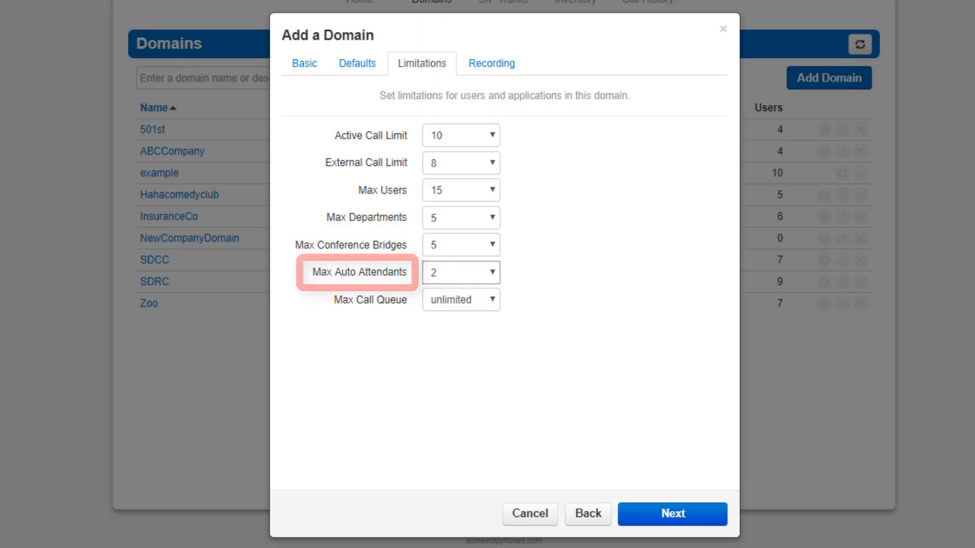
pyautogui.click(483, 306)
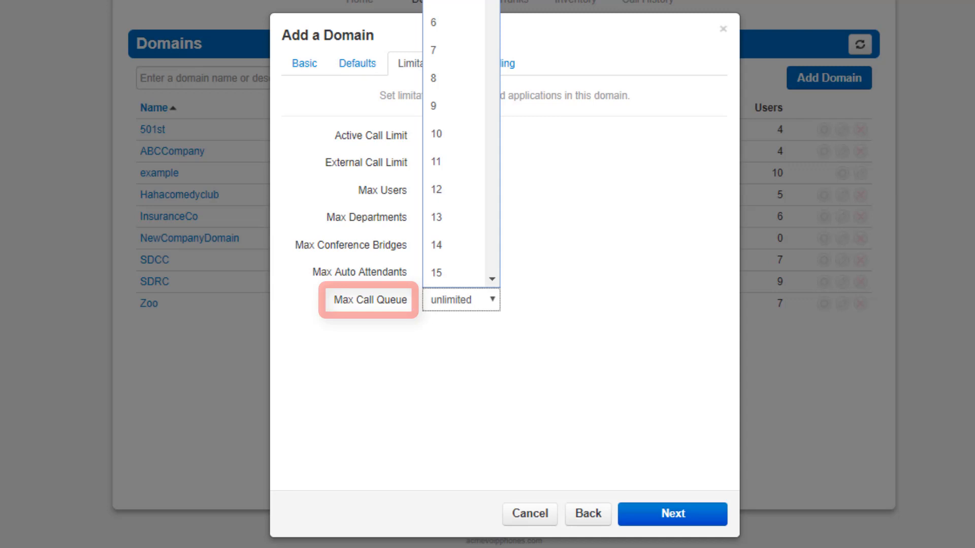
pyautogui.click(458, 0)
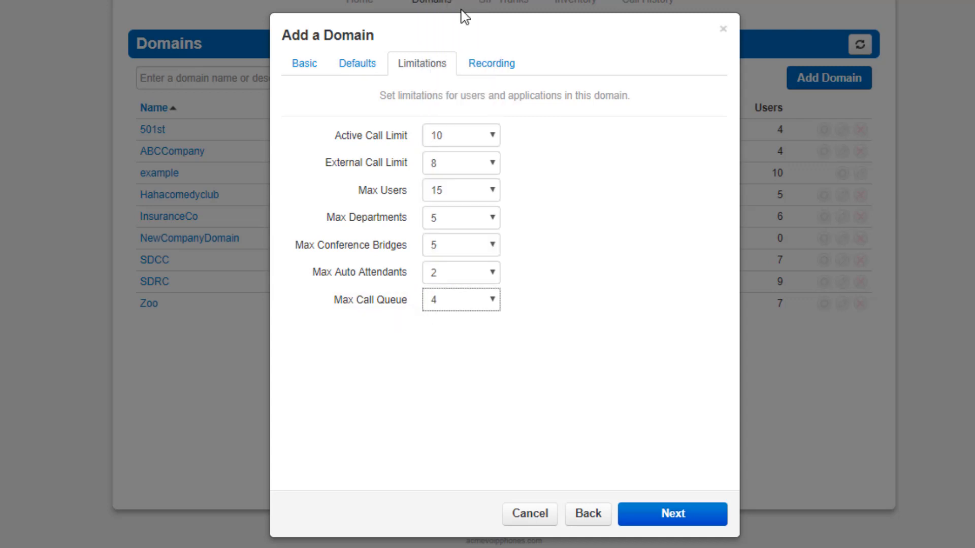
# Step: Enable custom recording limits of 10 GB and 90 days retention, then add the domain
pyautogui.click(508, 74)
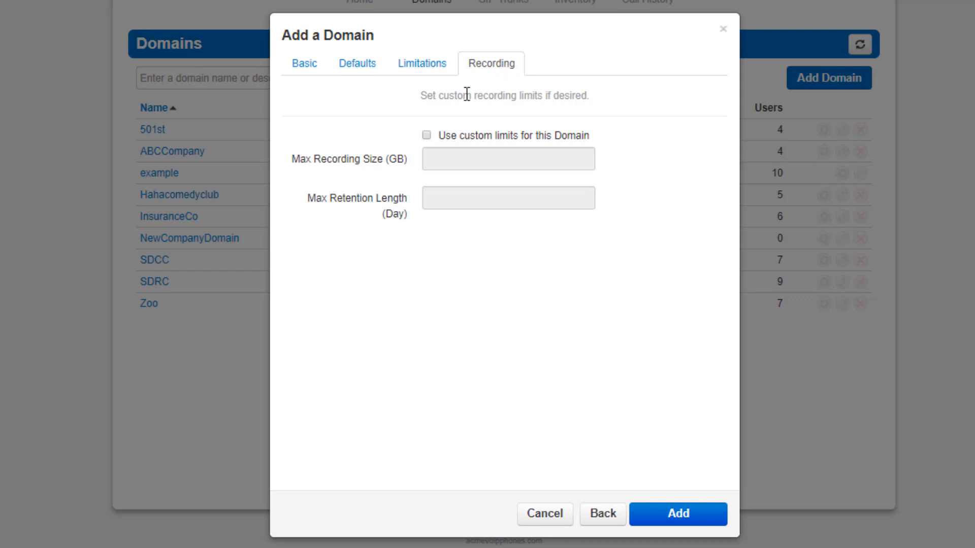
pyautogui.click(427, 135)
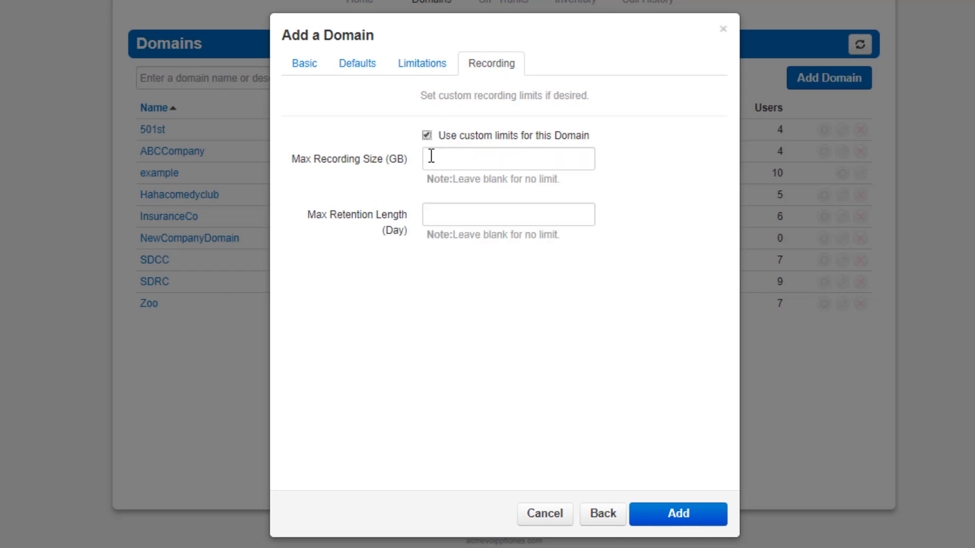
pyautogui.click(429, 158)
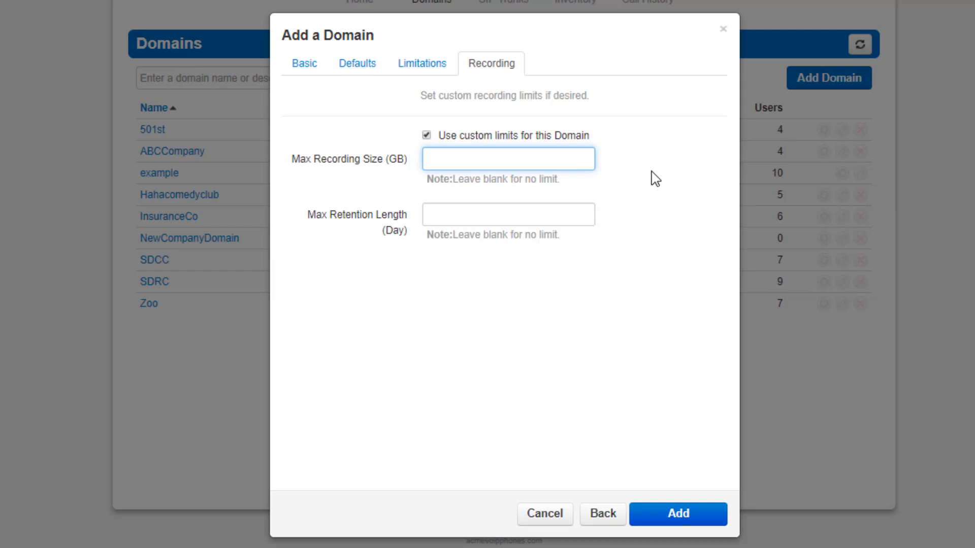
pyautogui.write('10')
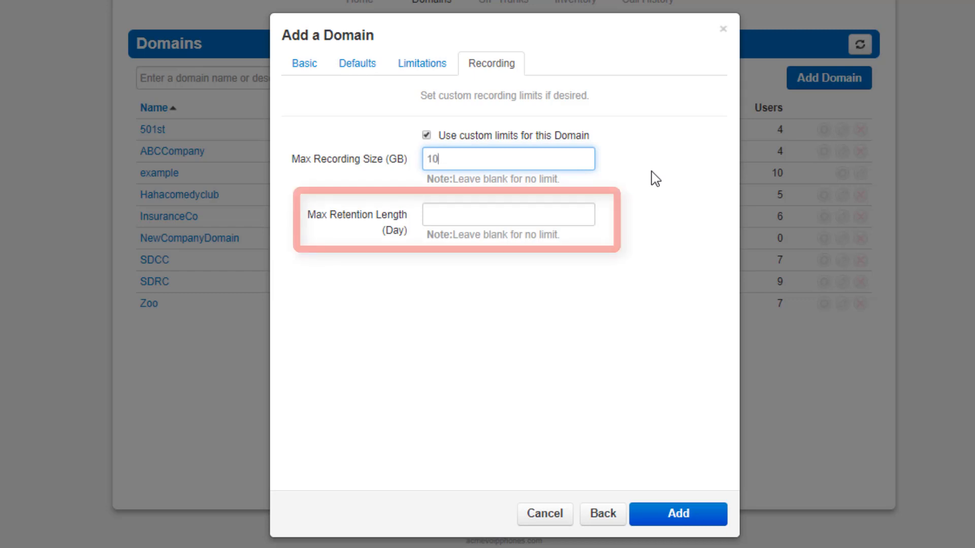
pyautogui.click(574, 213)
pyautogui.write('90')
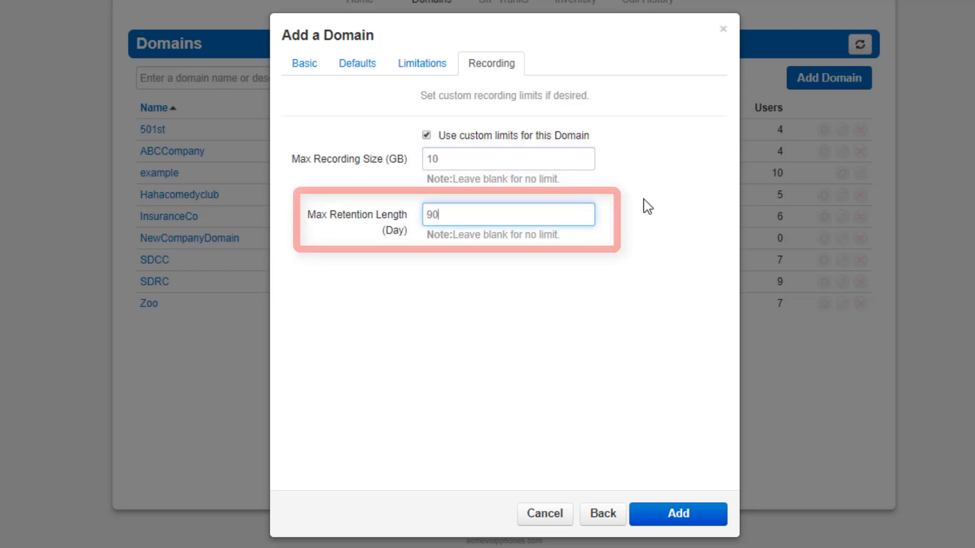
pyautogui.click(685, 514)
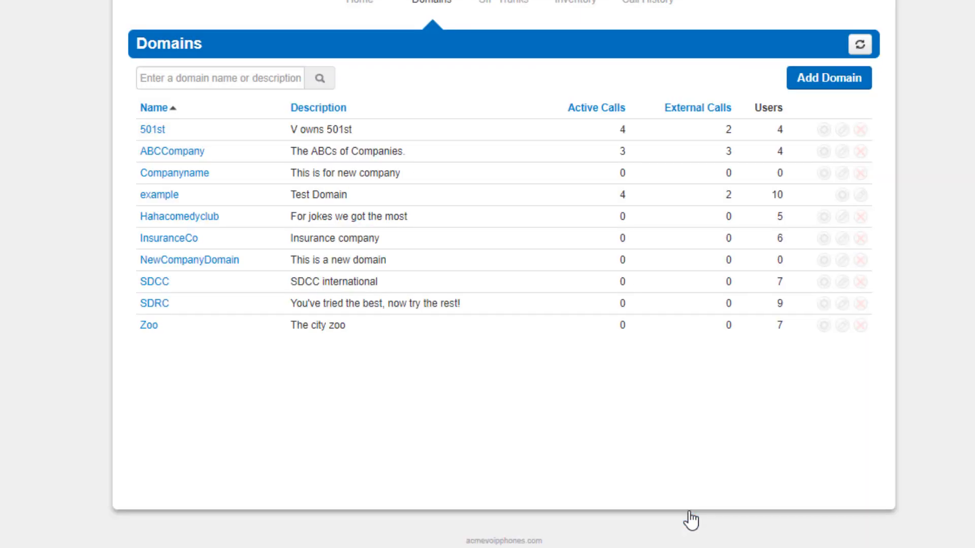